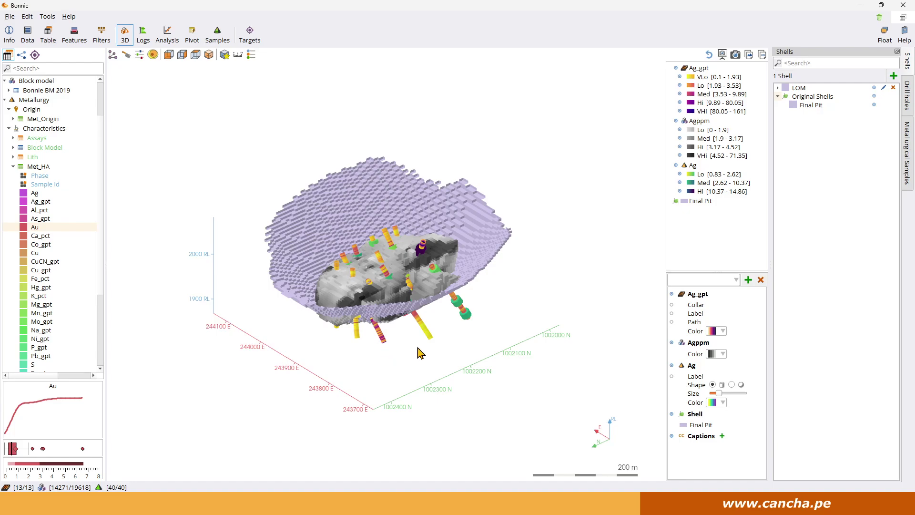
# Zoom in and orbit to a top-down view of the block model, briefly slicing it open with Sliders
pyautogui.scroll(5, 436, 334)
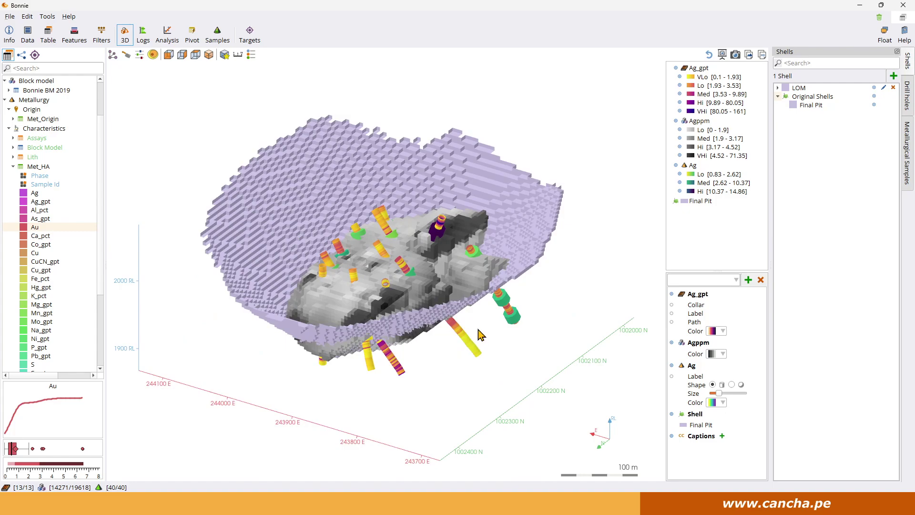
pyautogui.moveTo(509, 209); pyautogui.dragTo(472, 300)
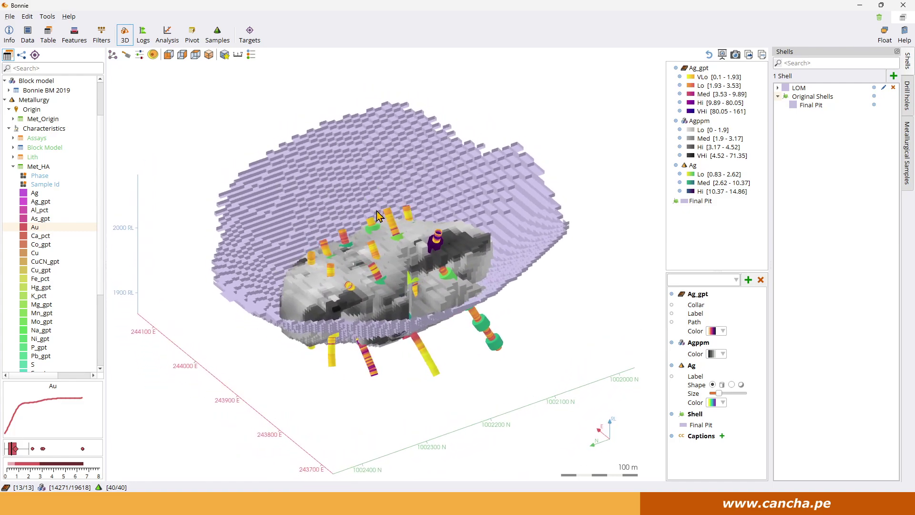
pyautogui.click(139, 54)
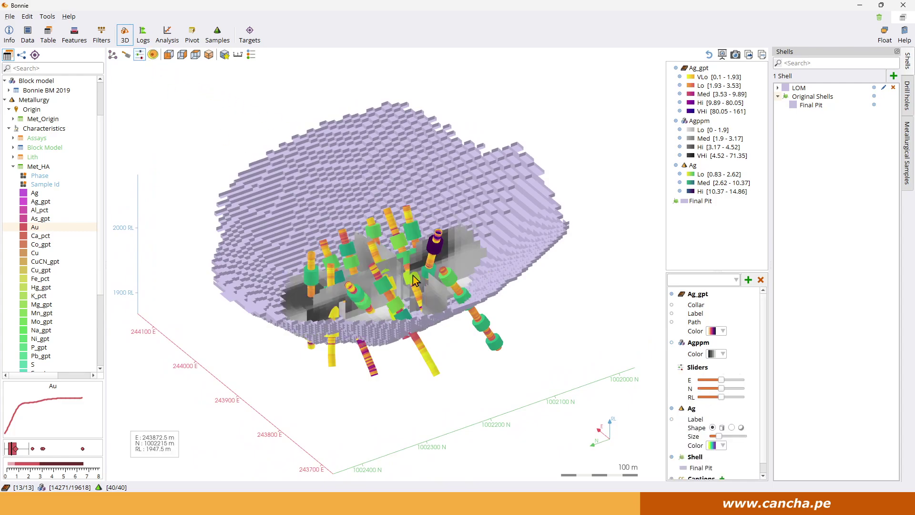
pyautogui.moveTo(419, 293); pyautogui.dragTo(399, 291)
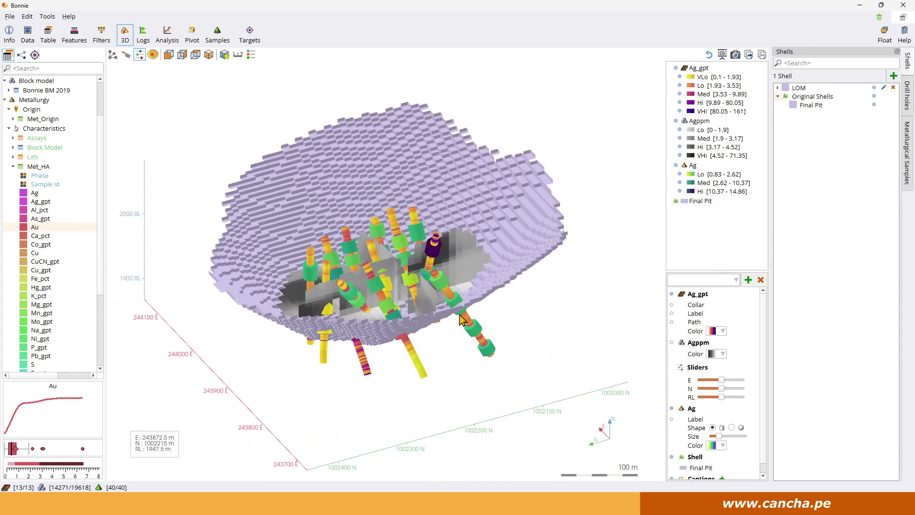
pyautogui.click(139, 55)
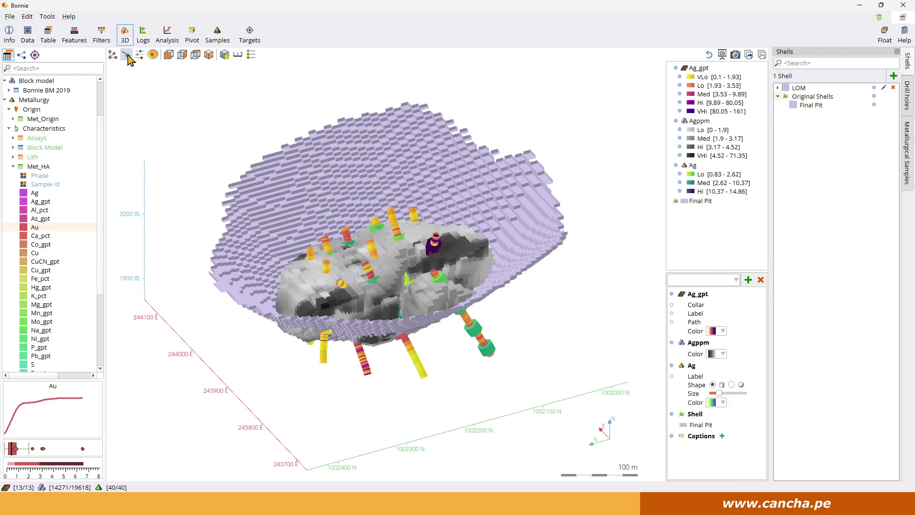
# Create a 10 m vertical section at E 243905, N 1002211 and move its preview aside
pyautogui.click(126, 54)
pyautogui.click(368, 178)
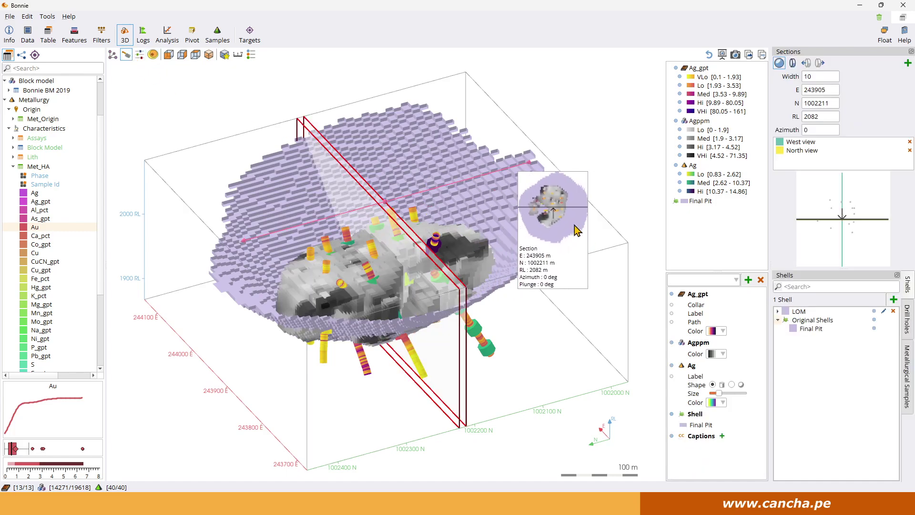
pyautogui.click(126, 55)
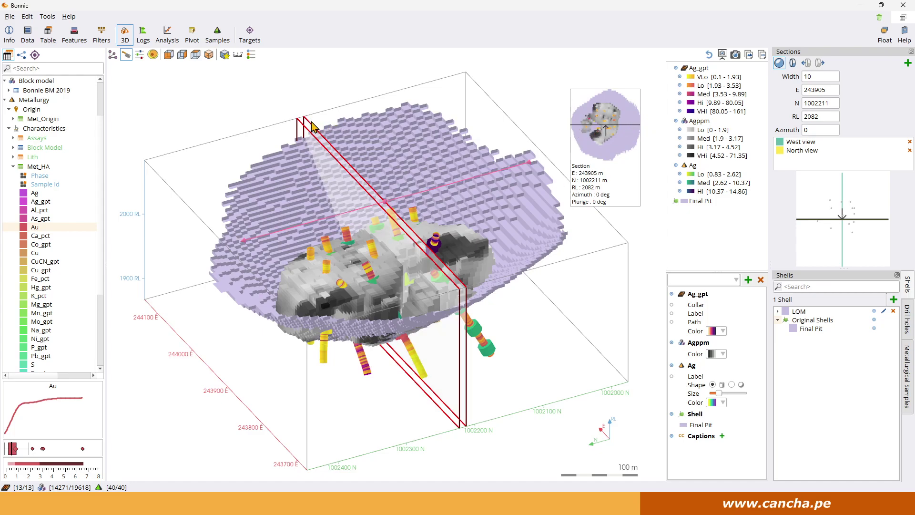
pyautogui.moveTo(584, 144); pyautogui.dragTo(603, 331)
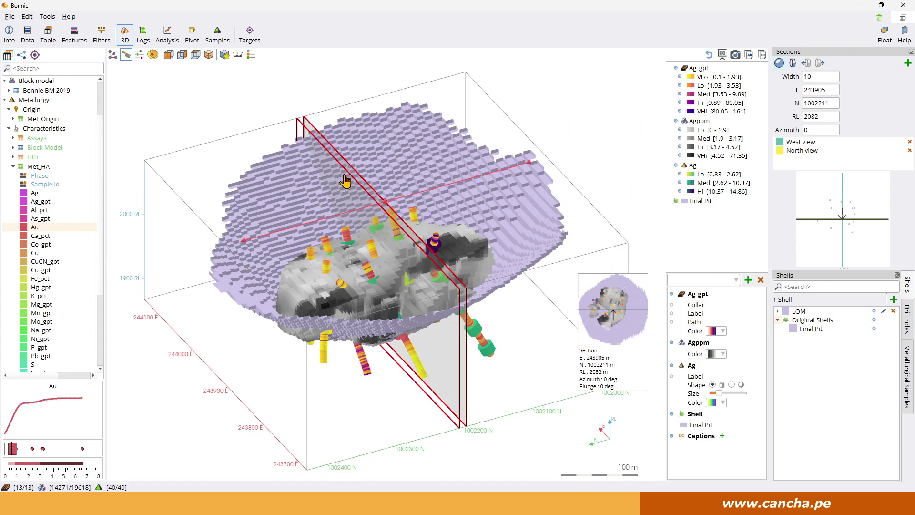
pyautogui.moveTo(465, 307); pyautogui.dragTo(373, 190)
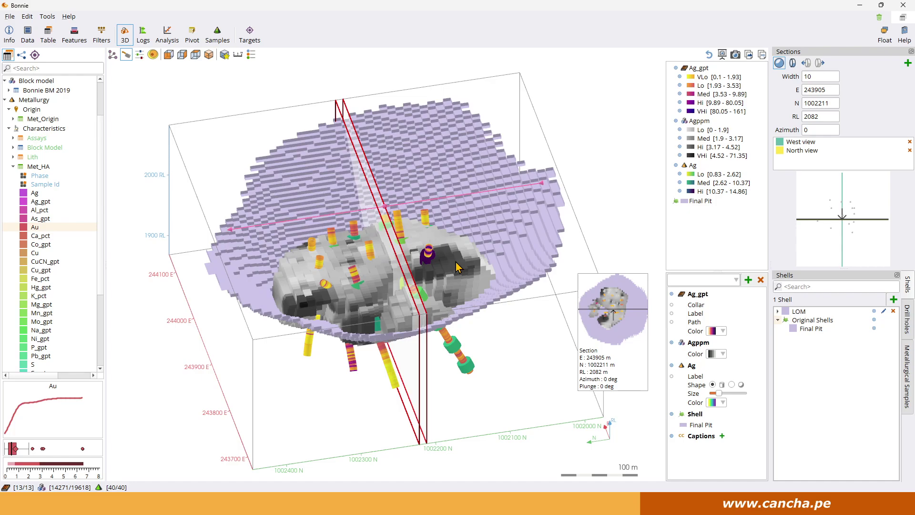
# Set section width to 100 m, slide it to N 1002189, and view it face-on
pyautogui.click(816, 77)
pyautogui.press('Return')
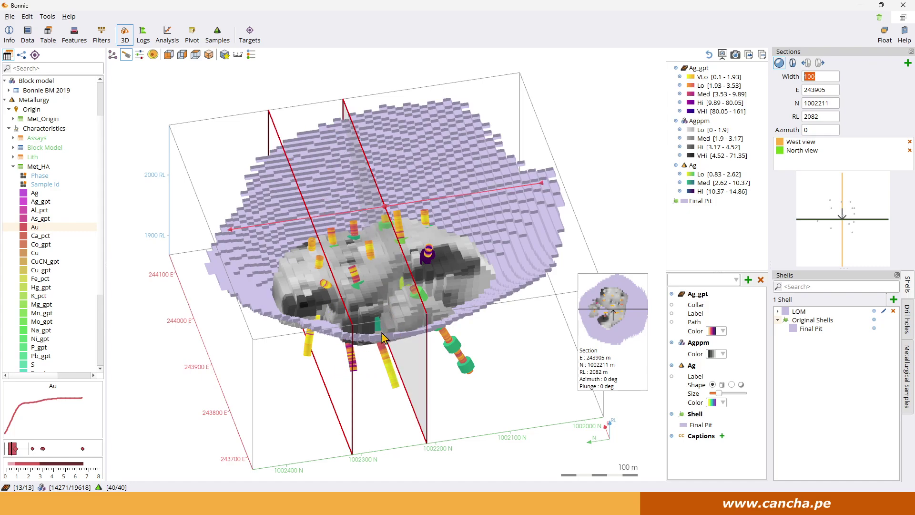
pyautogui.moveTo(382, 337); pyautogui.dragTo(400, 361)
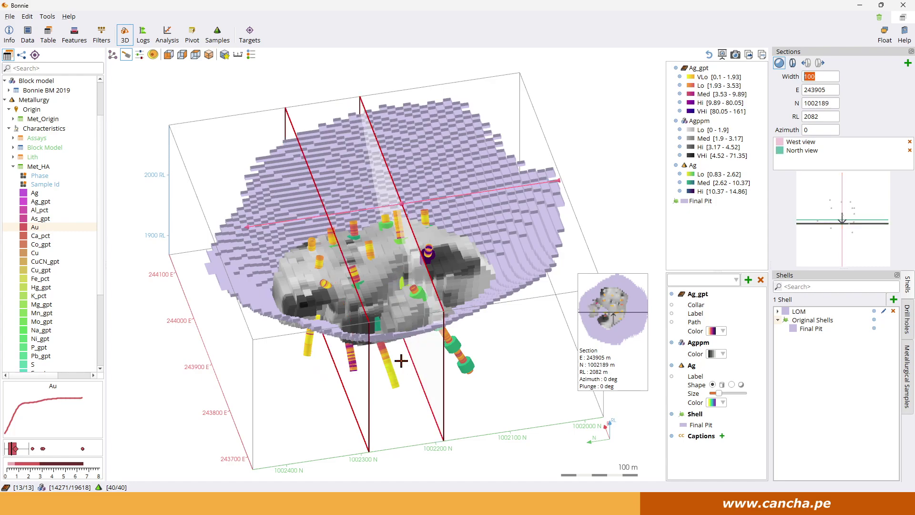
pyautogui.doubleClick(401, 361)
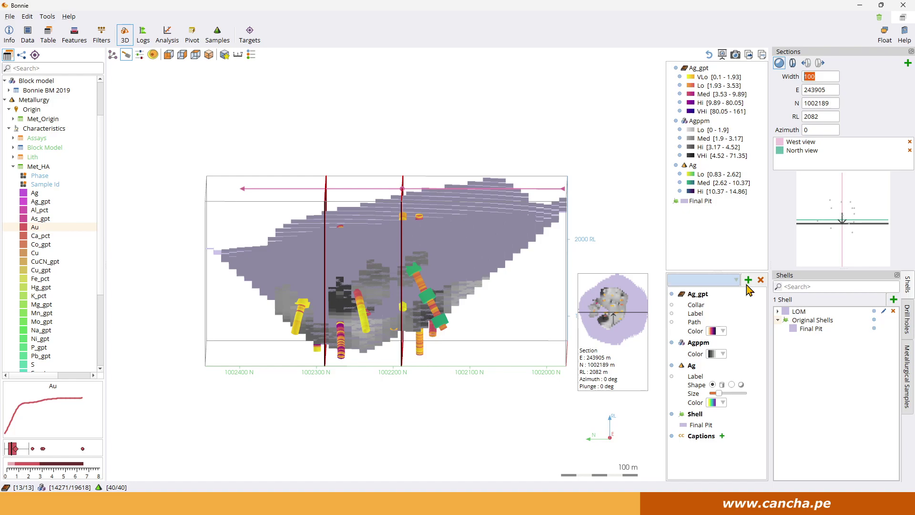
# Hide the Agppm block model and the Final Pit shell in the legend
pyautogui.click(672, 343)
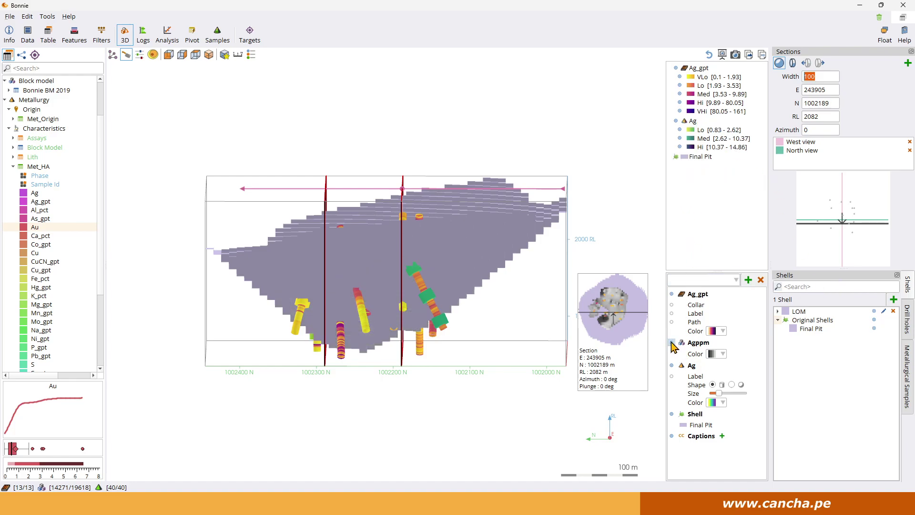
pyautogui.click(672, 343)
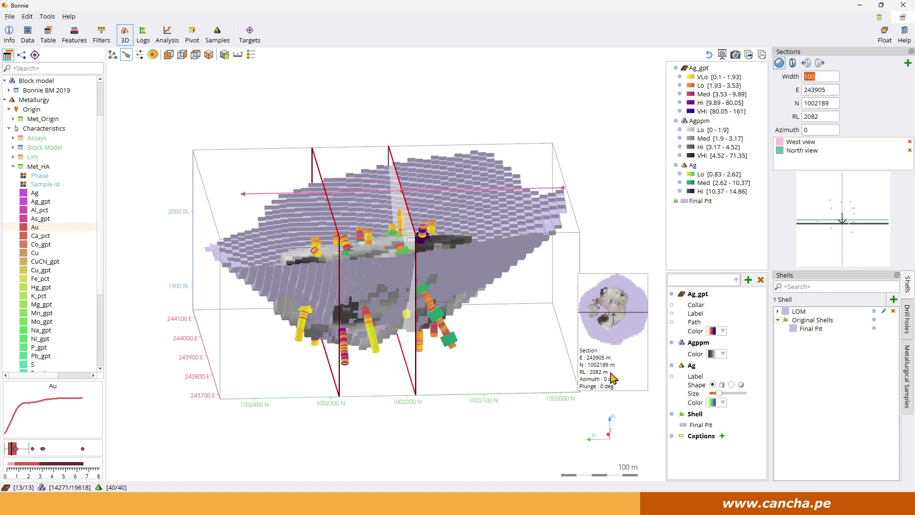
pyautogui.click(671, 414)
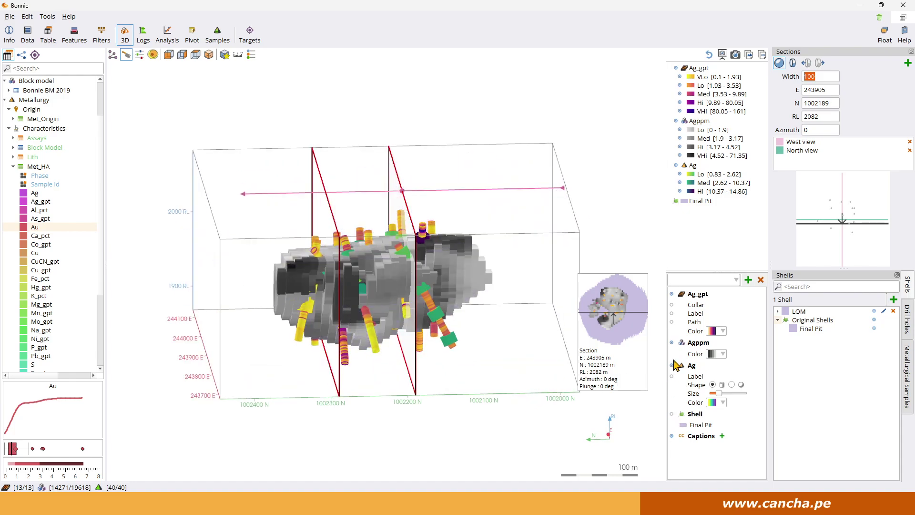
pyautogui.click(672, 342)
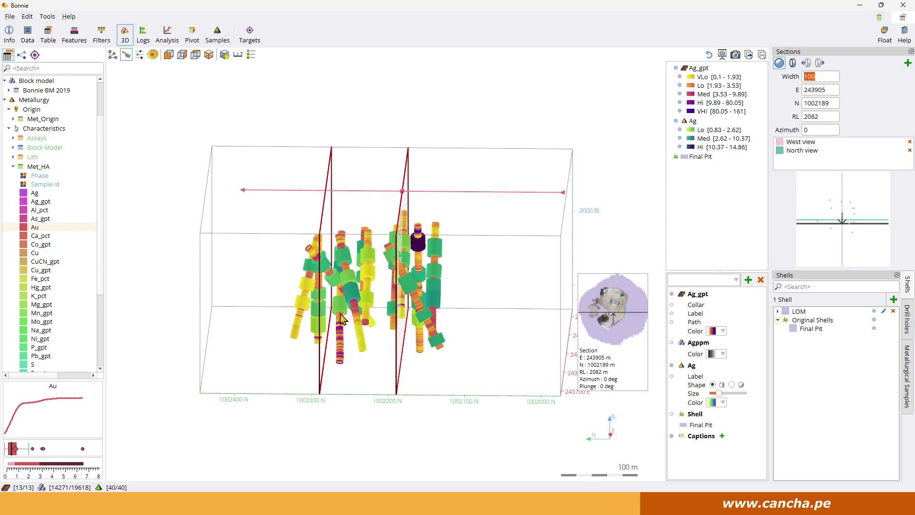
# Rotate and tilt the view of the drillholes, then select the section Width value
pyautogui.moveTo(365, 360); pyautogui.dragTo(368, 351)
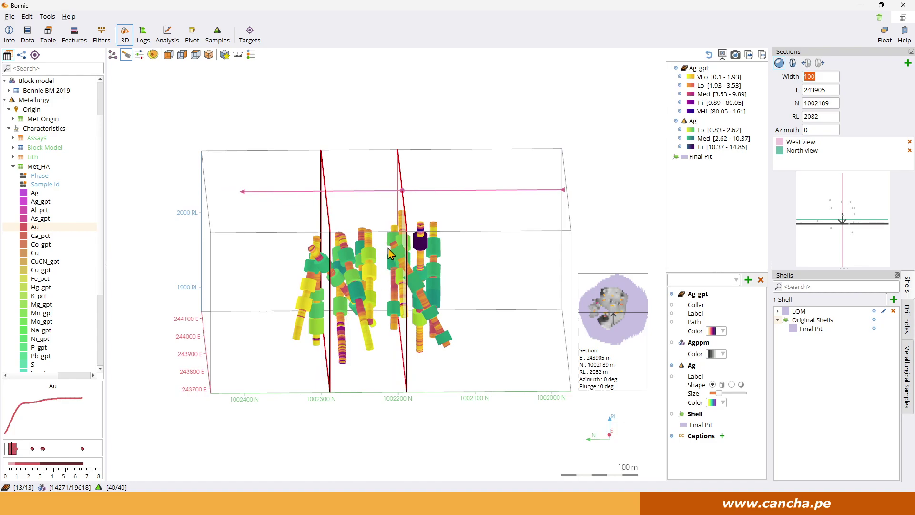
pyautogui.moveTo(373, 339); pyautogui.dragTo(378, 365)
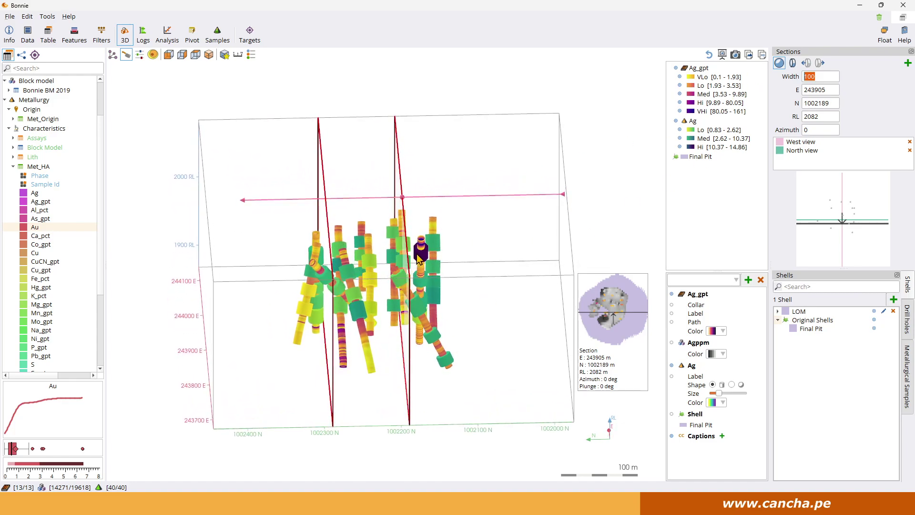
pyautogui.moveTo(820, 75); pyautogui.dragTo(791, 75)
# Narrow the section to 20 m and orbit to an oblique view of the thin slab
pyautogui.write('20')
pyautogui.press('Return')
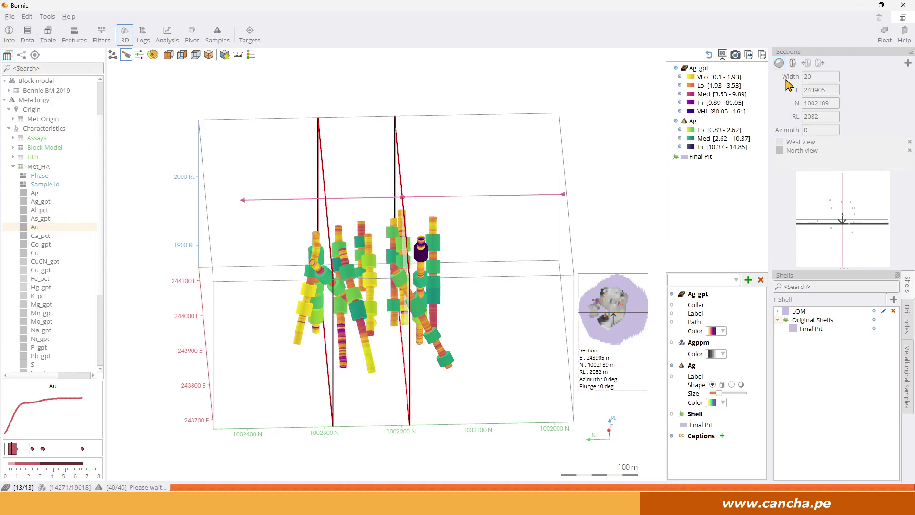
pyautogui.moveTo(432, 335)
pyautogui.mouseDown()
pyautogui.moveTo(413, 328)
pyautogui.moveTo(422, 344)
pyautogui.mouseUp()
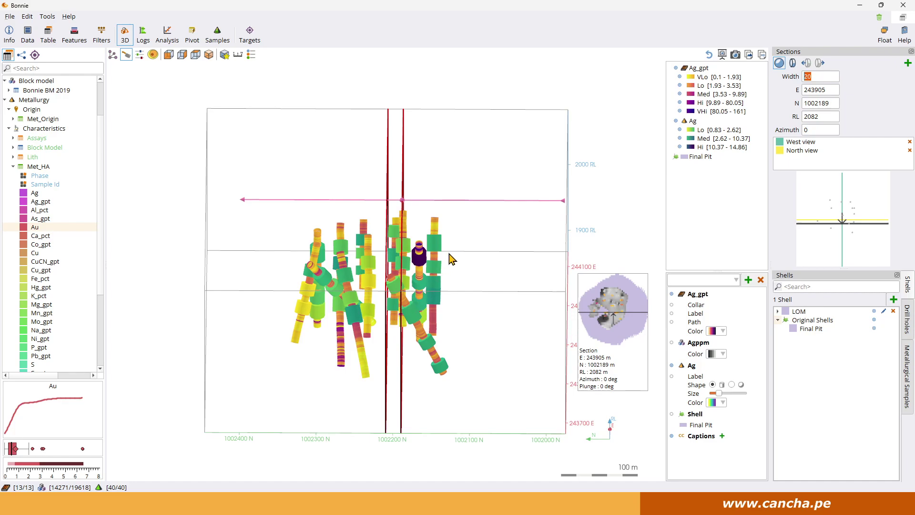
pyautogui.moveTo(466, 319); pyautogui.dragTo(550, 286)
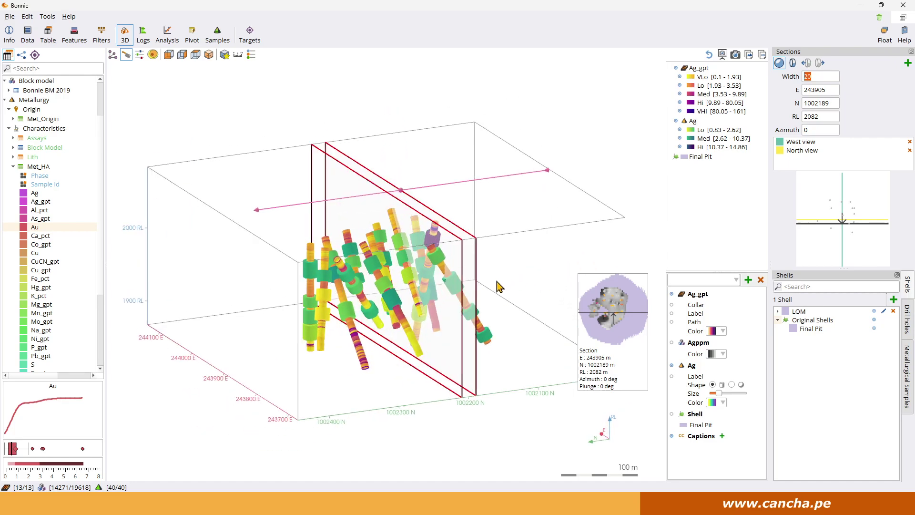
# Show the Agppm block model and Final Pit shell again, orbiting to look into the pit
pyautogui.click(671, 342)
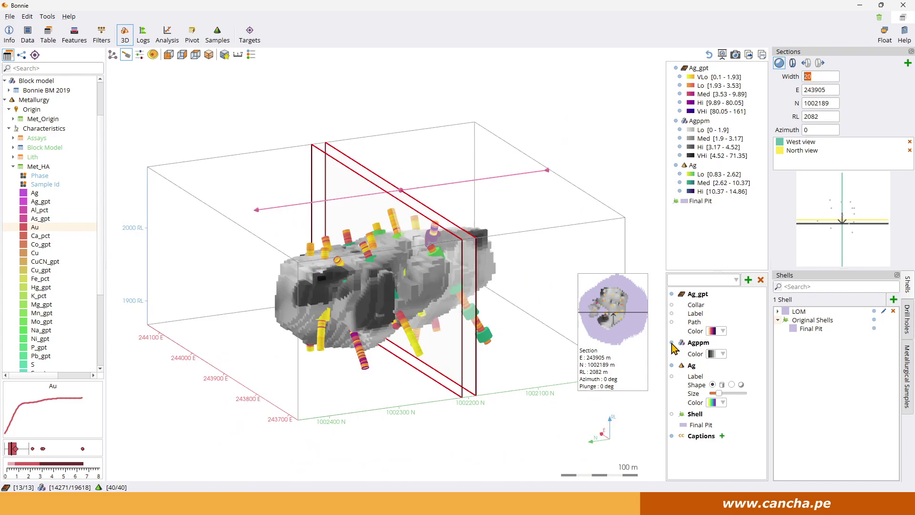
pyautogui.moveTo(537, 303); pyautogui.dragTo(527, 323)
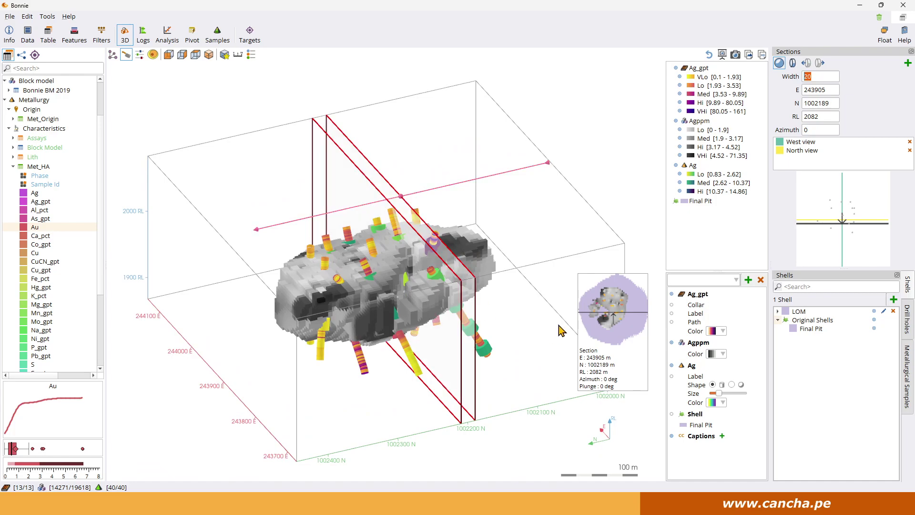
pyautogui.click(671, 414)
pyautogui.moveTo(489, 298); pyautogui.dragTo(410, 349)
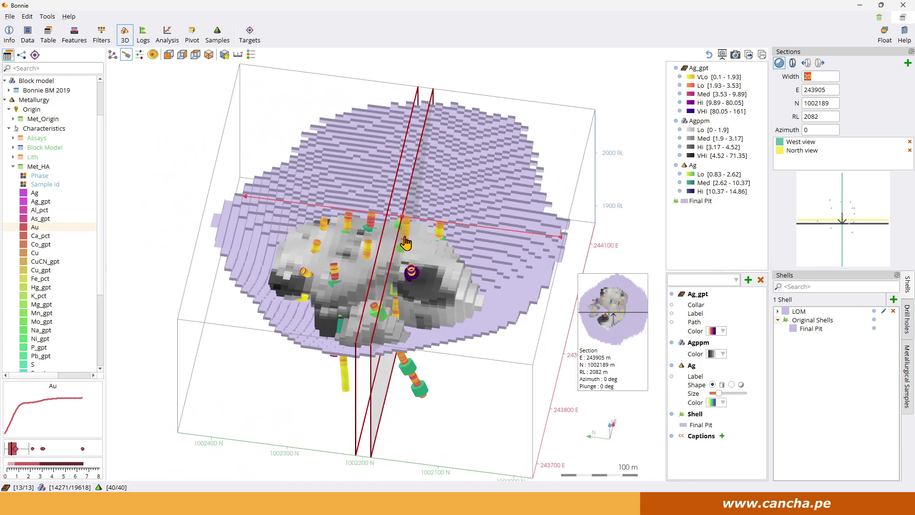
# Rotate the section plane to azimuth 302 and slide it to about E 243896, N 1002243
pyautogui.moveTo(405, 243)
pyautogui.mouseDown()
pyautogui.moveTo(453, 245)
pyautogui.moveTo(398, 252)
pyautogui.mouseUp()
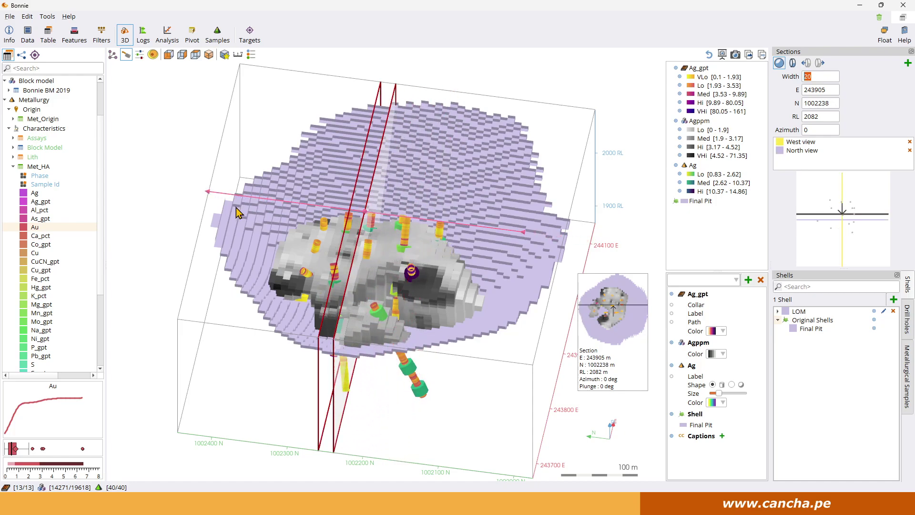
pyautogui.moveTo(208, 196); pyautogui.dragTo(259, 297)
pyautogui.moveTo(460, 317); pyautogui.dragTo(543, 279)
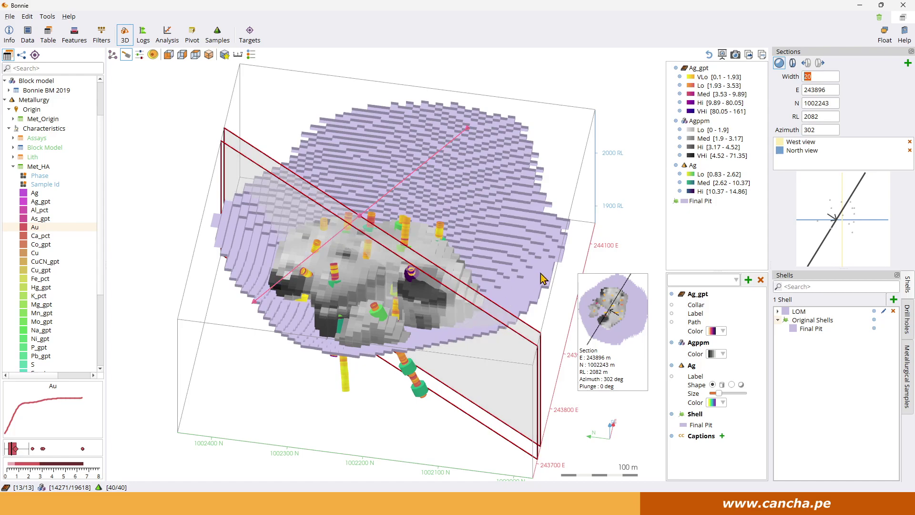
# Set the section easting to 243900 and its azimuth to 0 in the Sections panel
pyautogui.click(833, 88)
pyautogui.click(818, 90)
pyautogui.moveTo(815, 90); pyautogui.dragTo(866, 101)
pyautogui.press('Return')
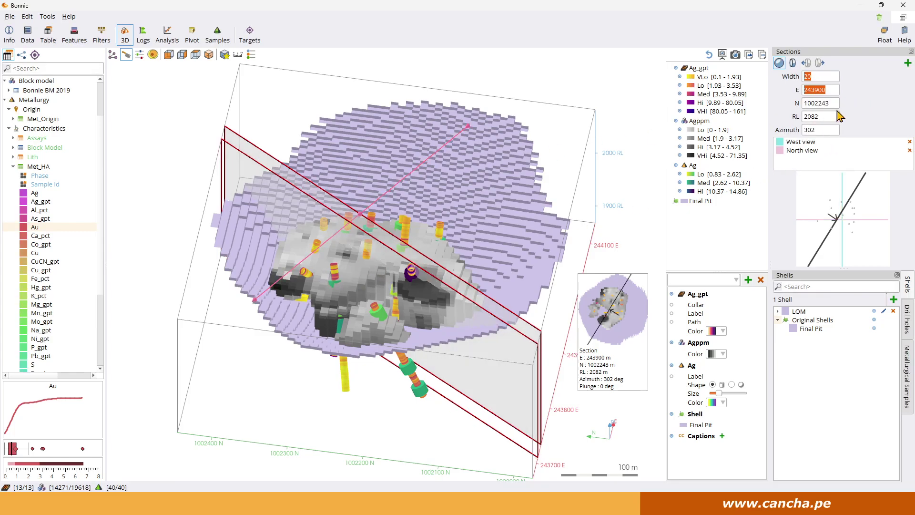
pyautogui.doubleClick(828, 129)
pyautogui.press('Return')
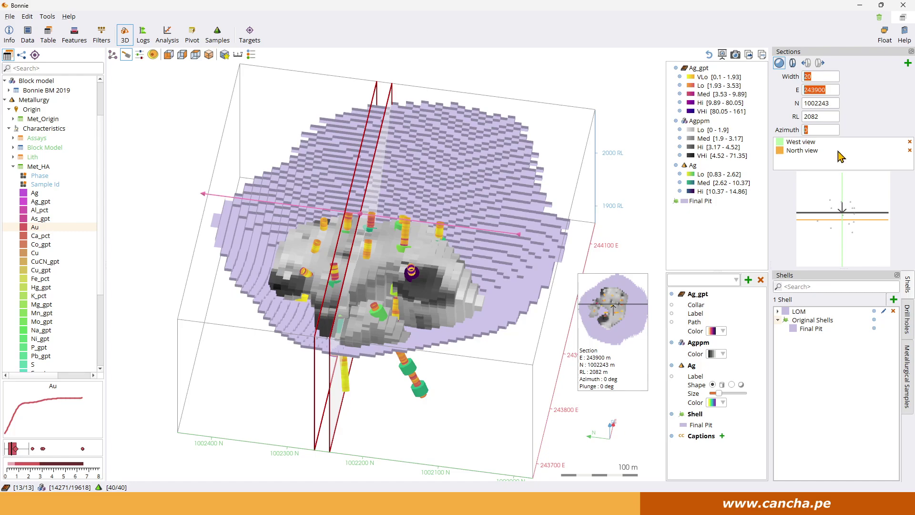
# Save the section as new entry A, then cycle through saved views ending on North view
pyautogui.click(907, 63)
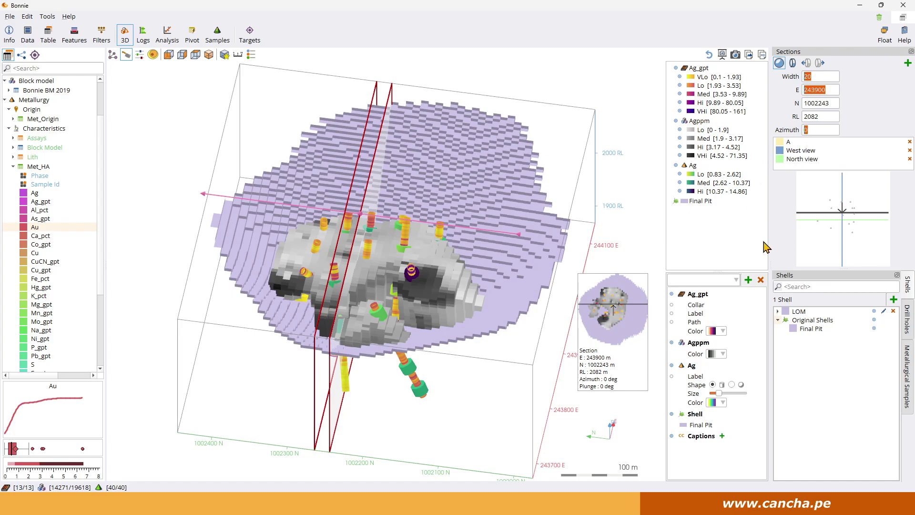
pyautogui.click(808, 161)
pyautogui.click(802, 152)
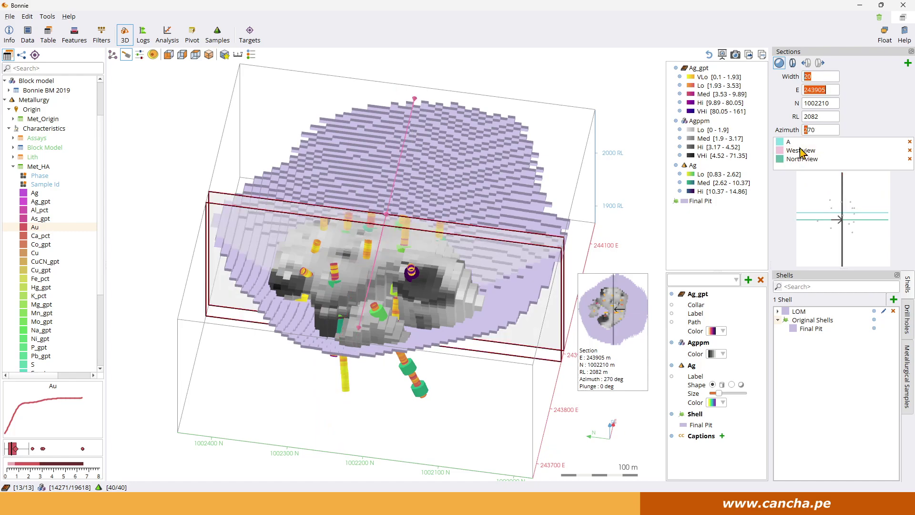
pyautogui.click(795, 143)
pyautogui.click(801, 150)
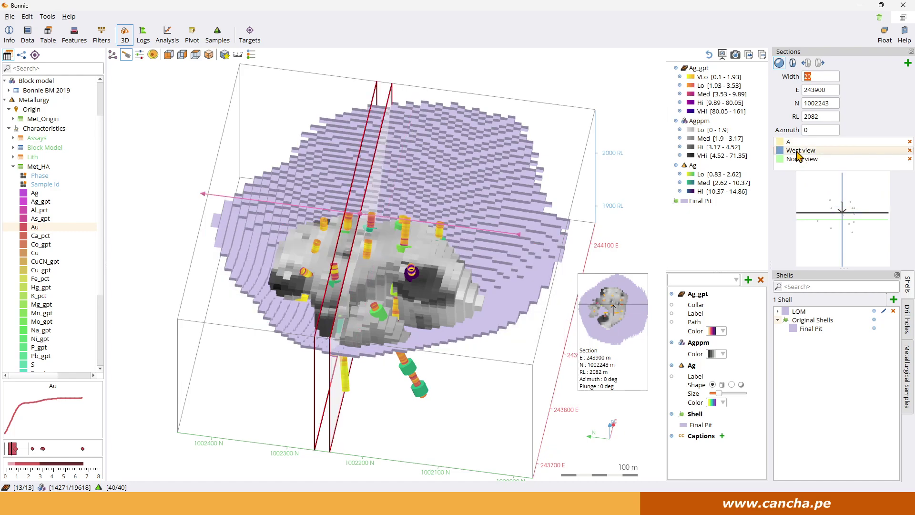
pyautogui.click(802, 160)
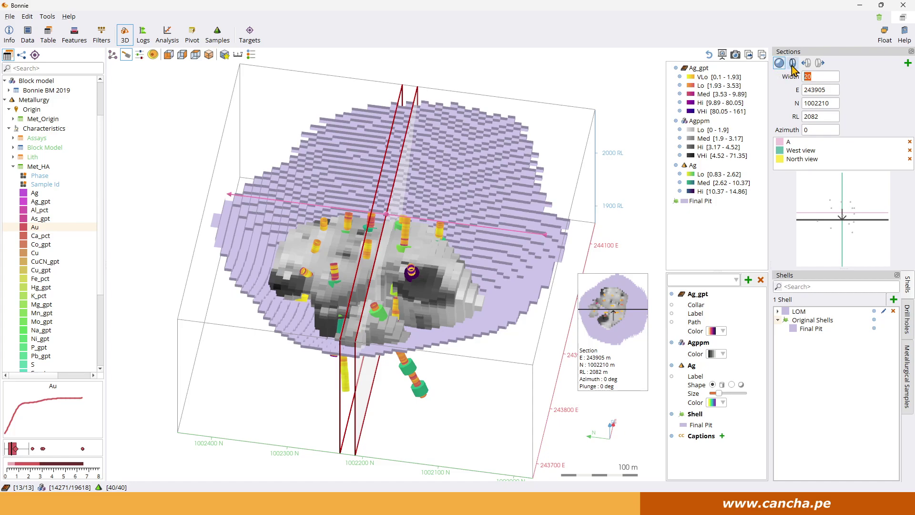
# Show the section as a flat 2D view, return to 3D, and reactivate the Section tool
pyautogui.click(793, 63)
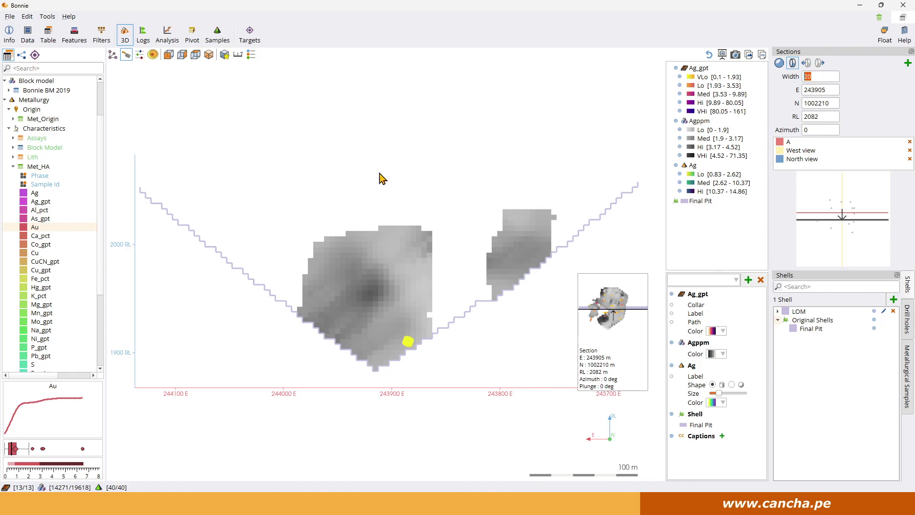
pyautogui.click(709, 55)
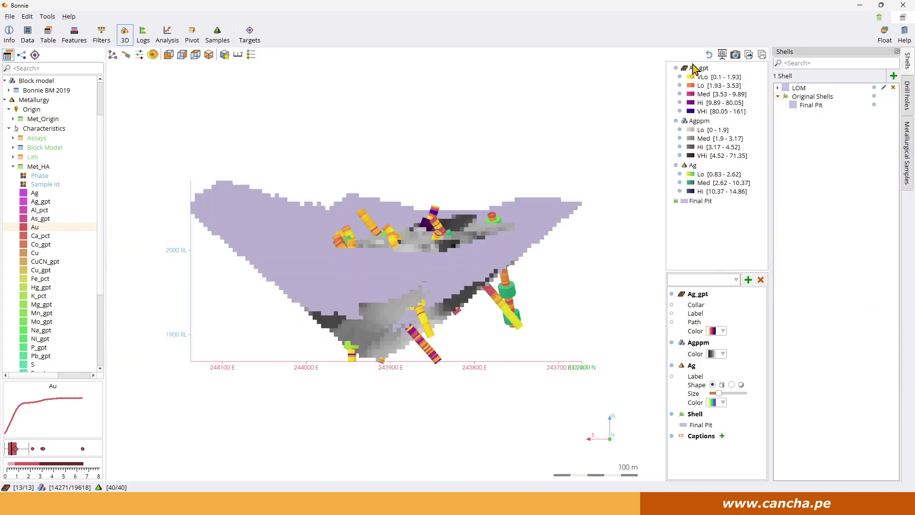
pyautogui.click(126, 55)
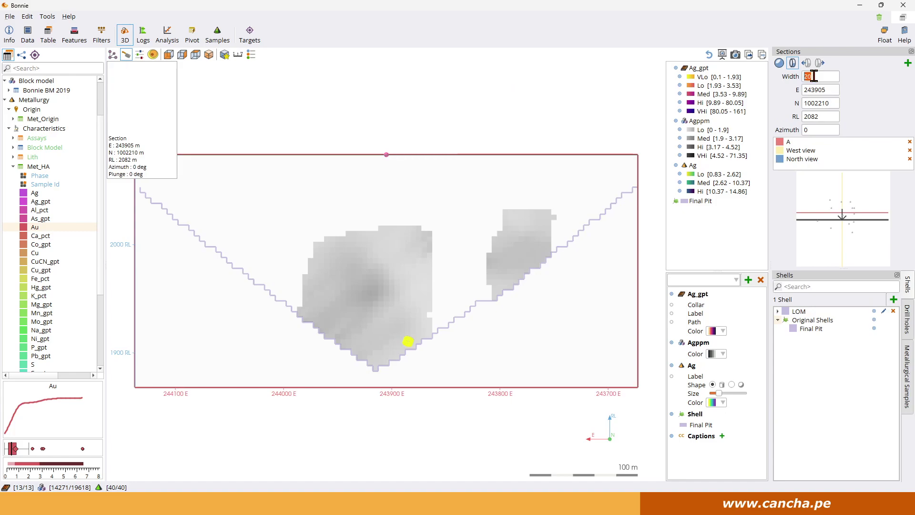
# Set the section width to 25 so the drill hole appears, and drag the info box right
pyautogui.click(803, 77)
pyautogui.moveTo(808, 77); pyautogui.dragTo(831, 78)
pyautogui.write('5')
pyautogui.press('Return')
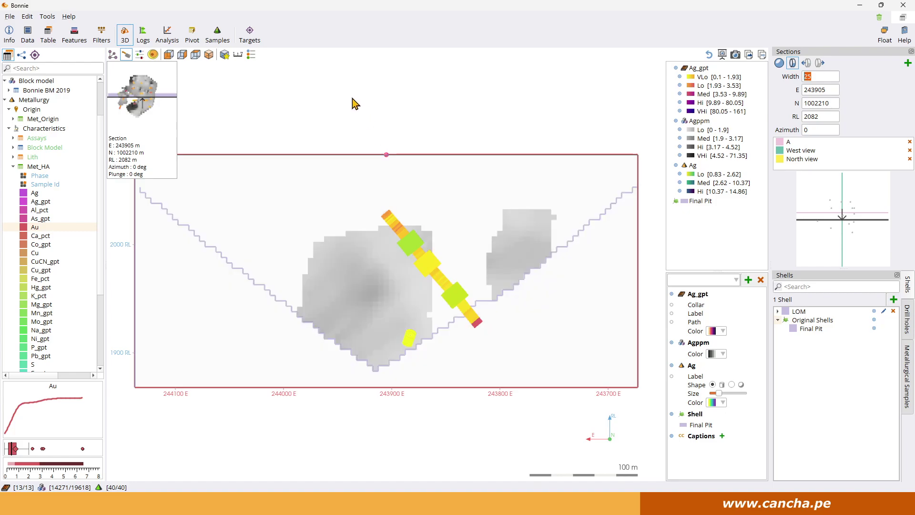
pyautogui.moveTo(172, 113); pyautogui.dragTo(600, 191)
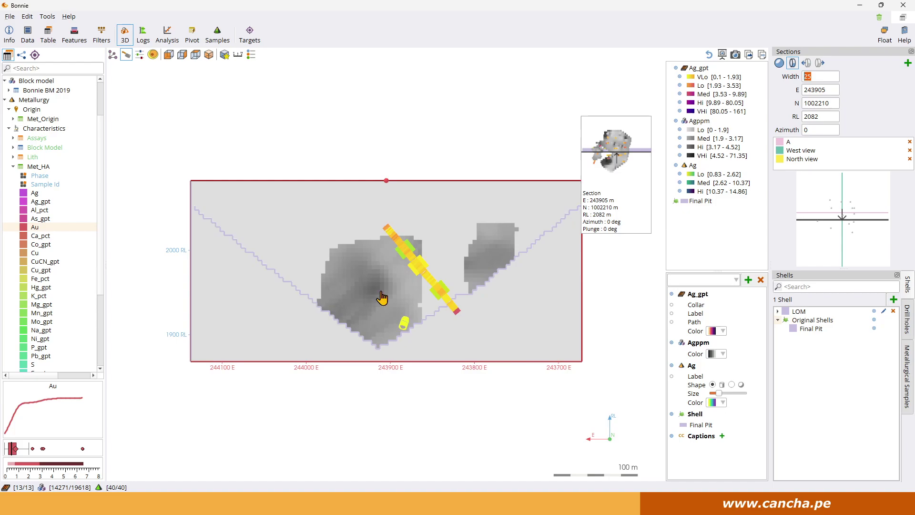
# Show the Ag_gpt drillhole paths and advance the section two steps north to N 1002260
pyautogui.click(671, 321)
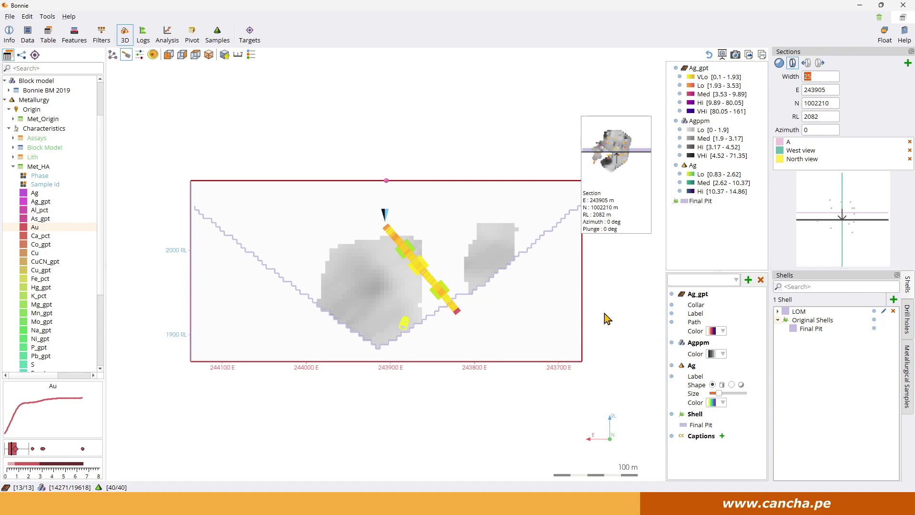
pyautogui.click(820, 62)
pyautogui.click(819, 63)
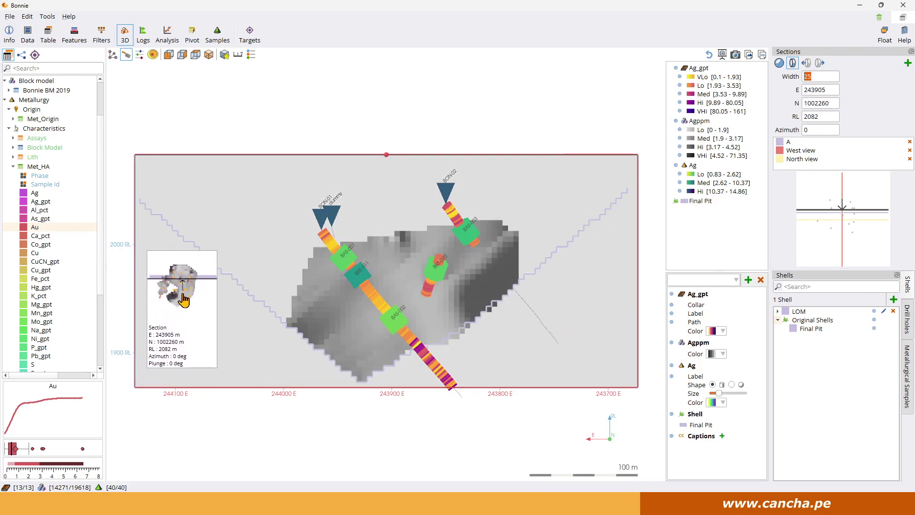
pyautogui.scroll(-2, 207, 299)
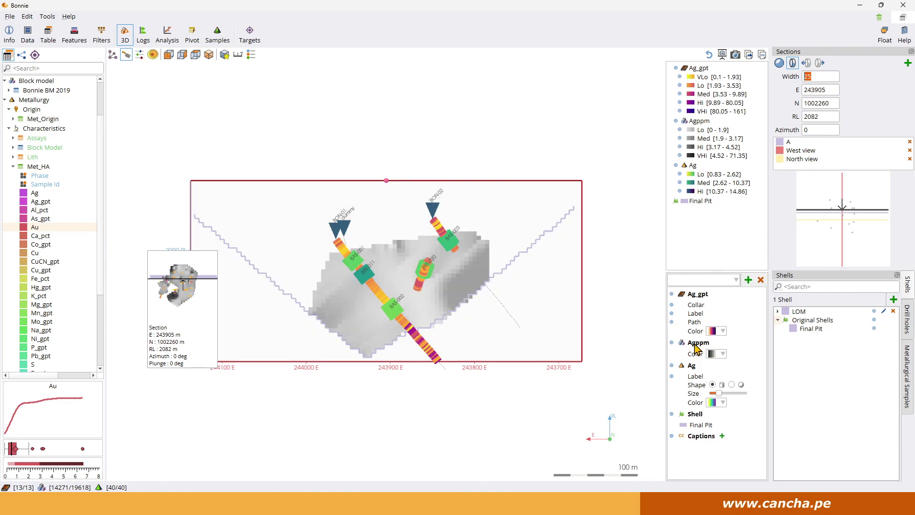
# Place a legend on the section's right side and step north to N 1002335
pyautogui.click(251, 54)
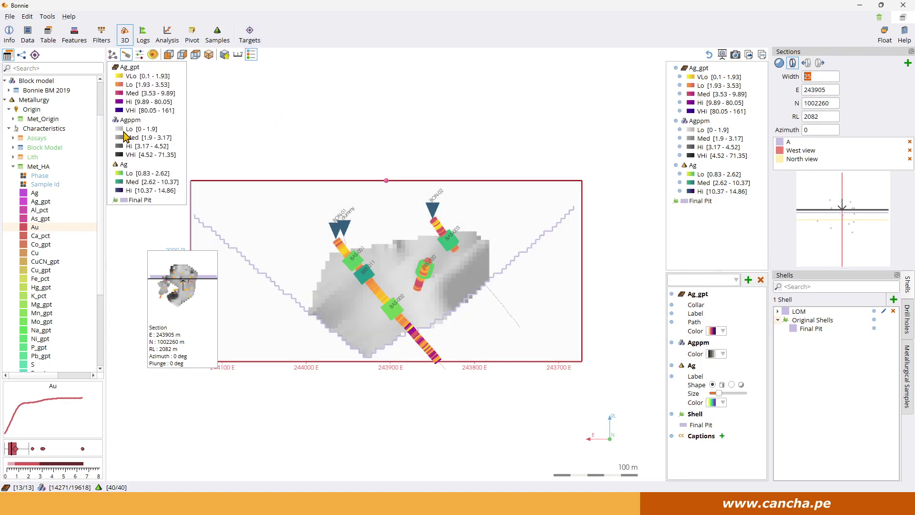
pyautogui.moveTo(125, 136); pyautogui.dragTo(591, 258)
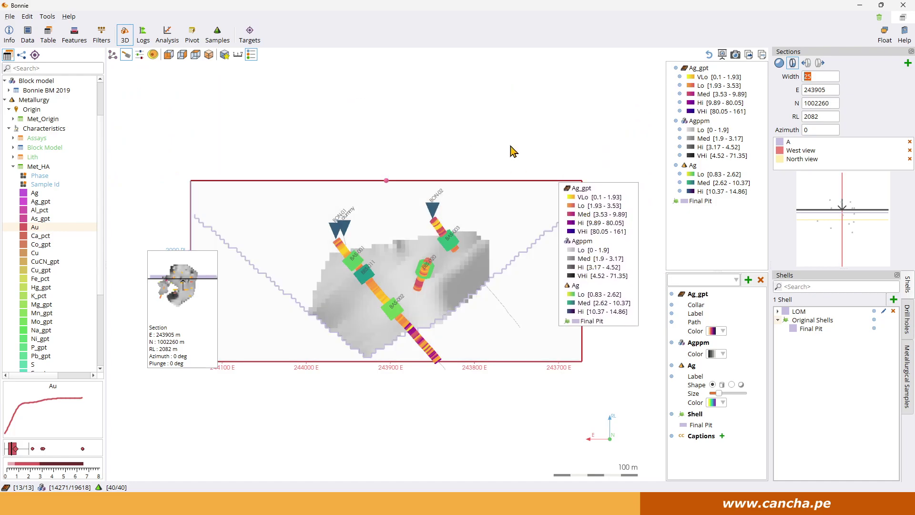
pyautogui.click(818, 64)
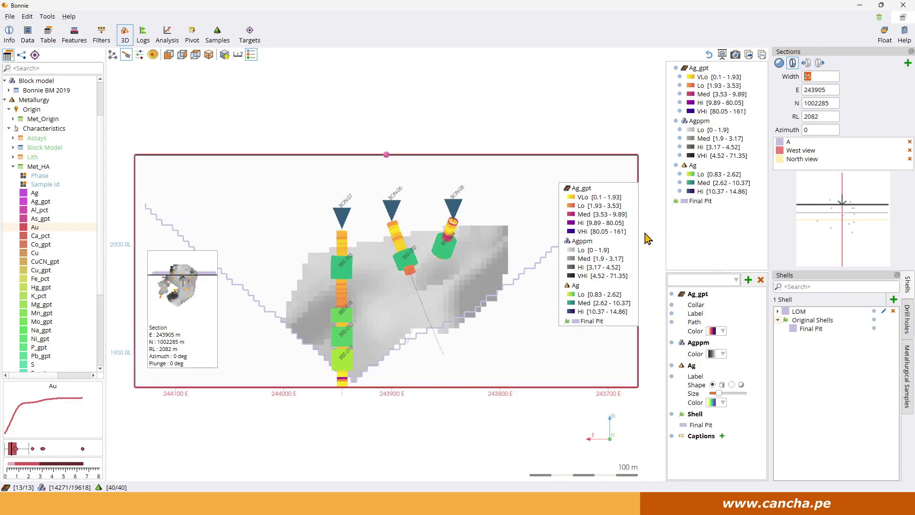
pyautogui.click(820, 64)
pyautogui.click(819, 63)
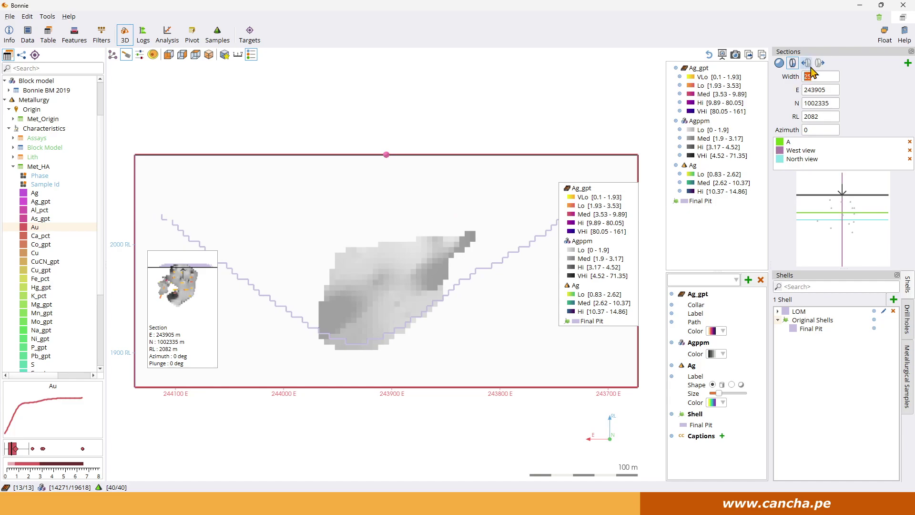
# Step the section back south through N 1002285 and N 1002235 to N 1002160
pyautogui.click(806, 63)
pyautogui.click(806, 64)
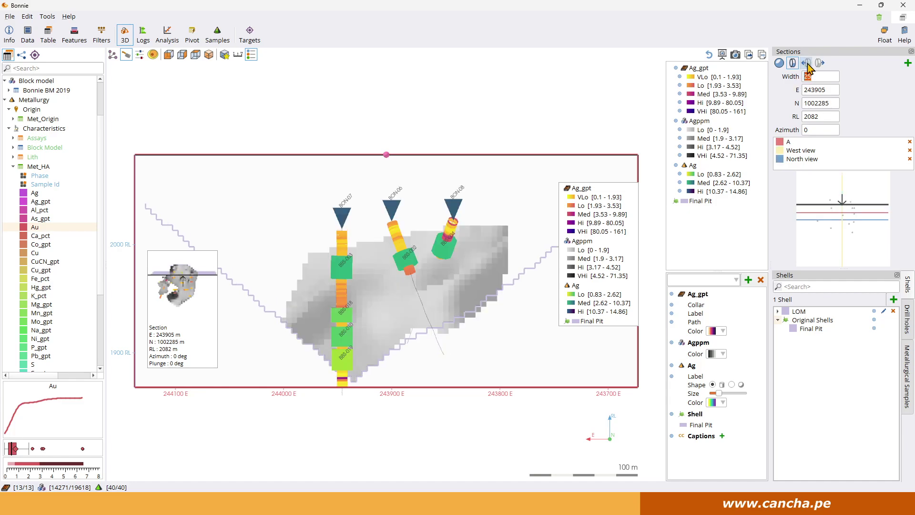
pyautogui.click(805, 63)
pyautogui.click(806, 63)
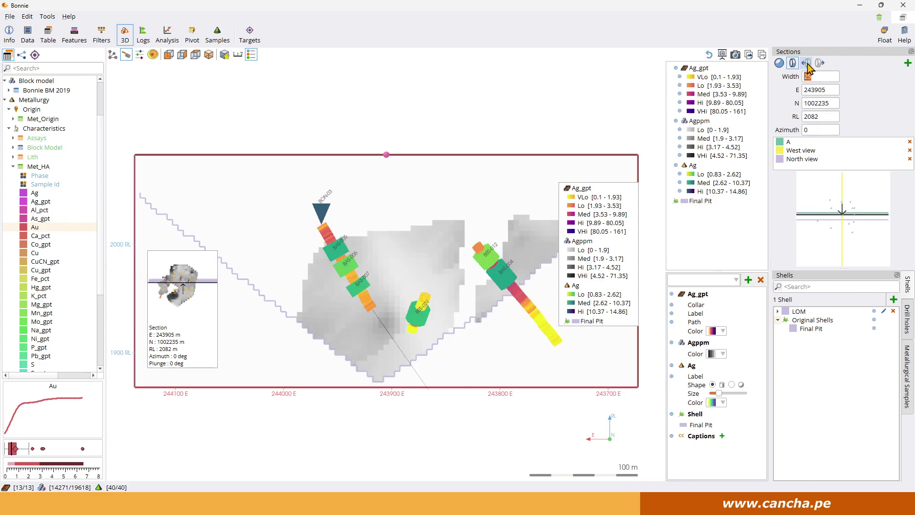
pyautogui.click(805, 63)
pyautogui.click(806, 63)
pyautogui.click(805, 63)
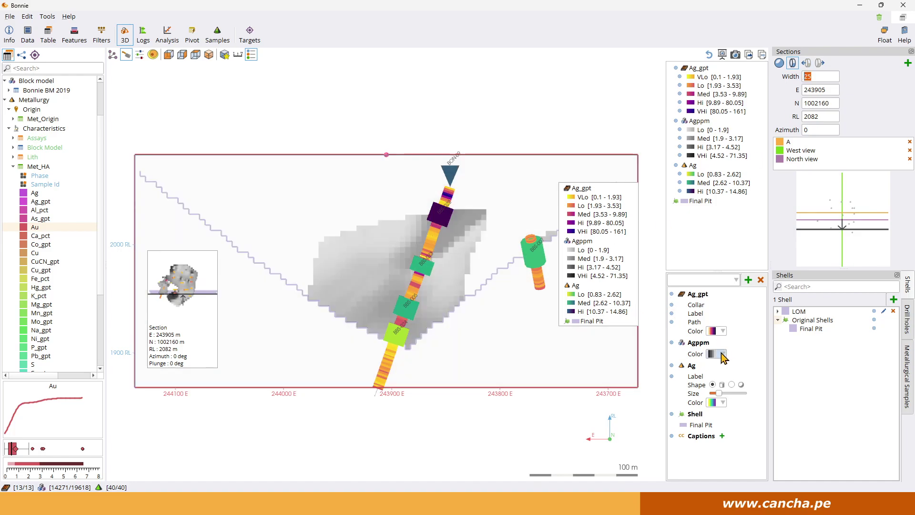
# Switch the Agppm block model colouring from grey to the purple-orange ramp
pyautogui.click(723, 354)
pyautogui.click(719, 343)
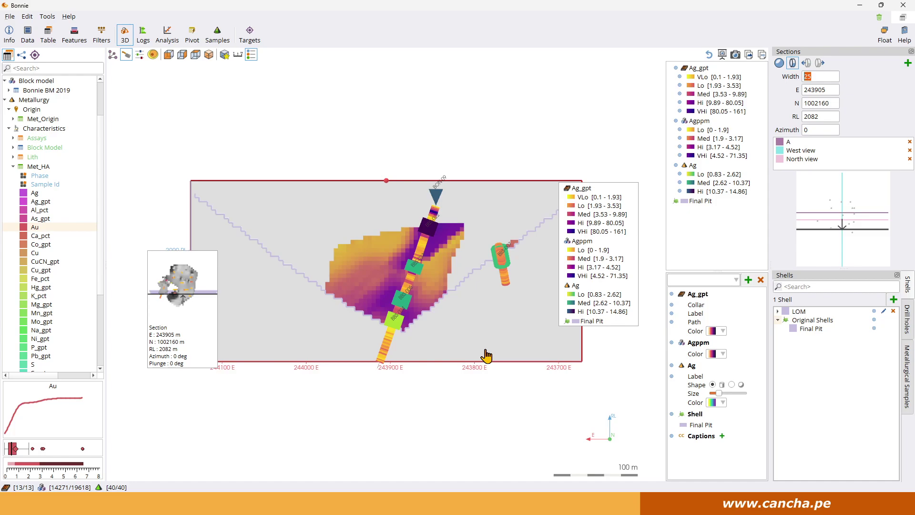
pyautogui.scroll(1, 405, 300)
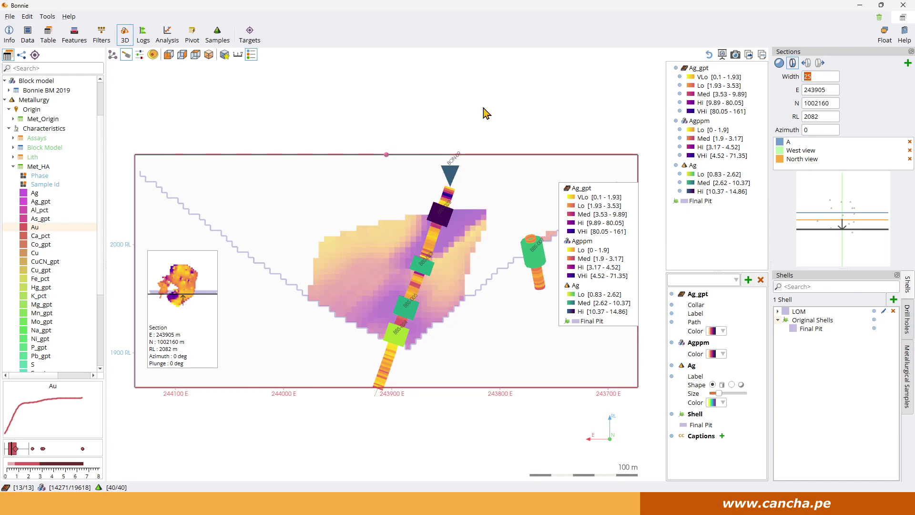
# Turn off the section cut and orbit the full Agppm block model into perspective
pyautogui.click(126, 54)
pyautogui.moveTo(466, 169); pyautogui.dragTo(402, 210)
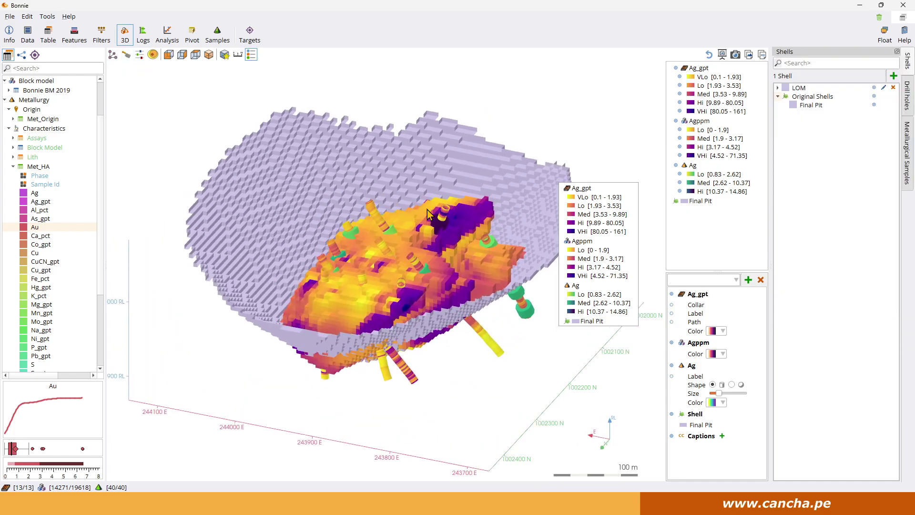